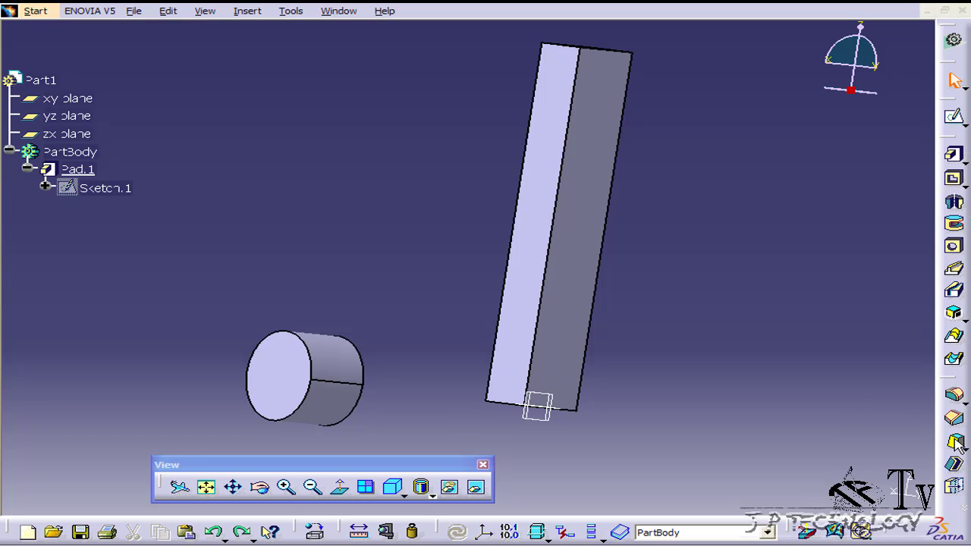
Browse the Insert > Dress-Up Features list and close it without adding anything.
{"action": "left_click", "coordinate": [249, 12]}
{"action": "mouse_move", "coordinate": [338, 260]}
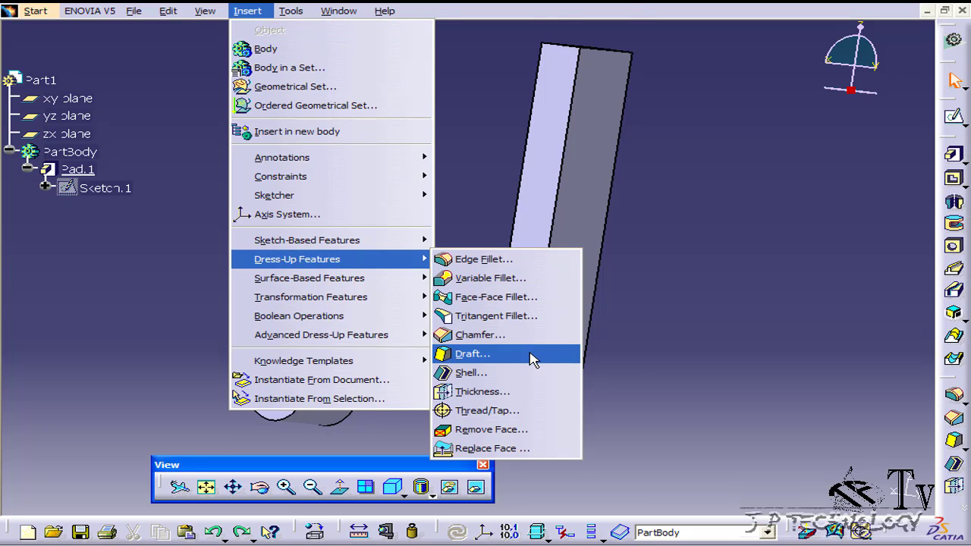
{"action": "left_click", "coordinate": [727, 296]}
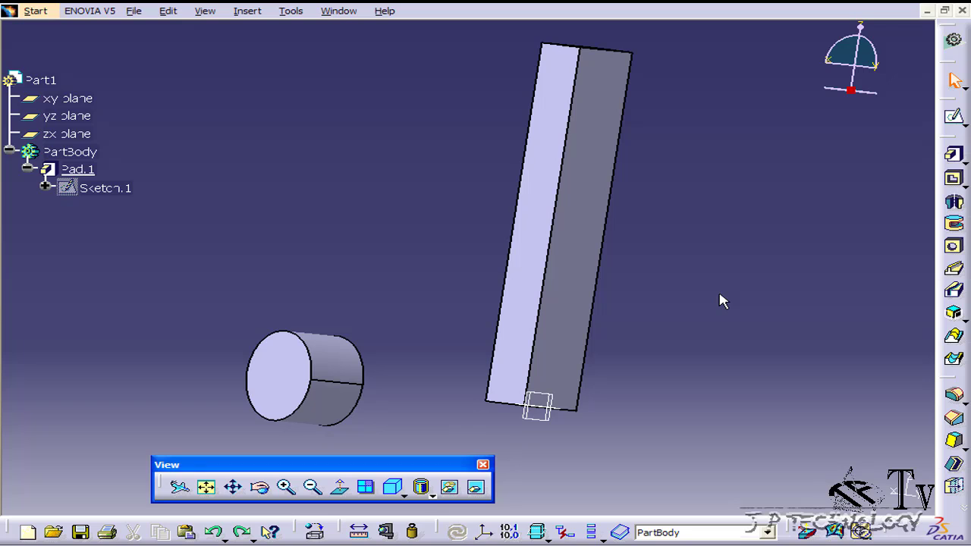
Orbit the bar and start a new Draft feature at the default 5° angle.
{"action": "middle_click_drag", "start_coordinate": [653, 311], "coordinate": [650, 351]}
{"action": "left_click", "coordinate": [503, 329]}
{"action": "middle_click_drag", "start_coordinate": [503, 330], "coordinate": [671, 338]}
{"action": "left_click", "coordinate": [641, 324]}
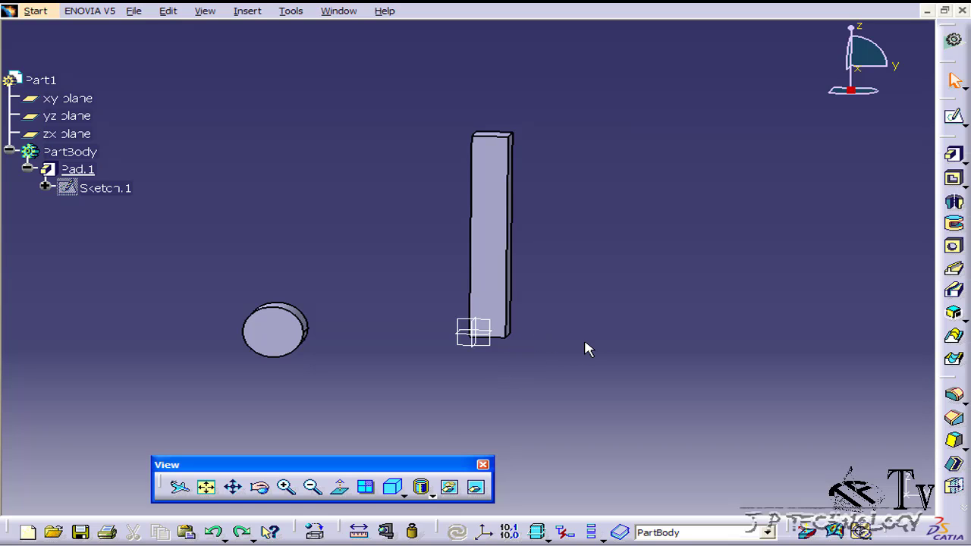
{"action": "left_click", "coordinate": [954, 441]}
{"action": "middle_click_drag", "start_coordinate": [645, 202], "coordinate": [512, 203]}
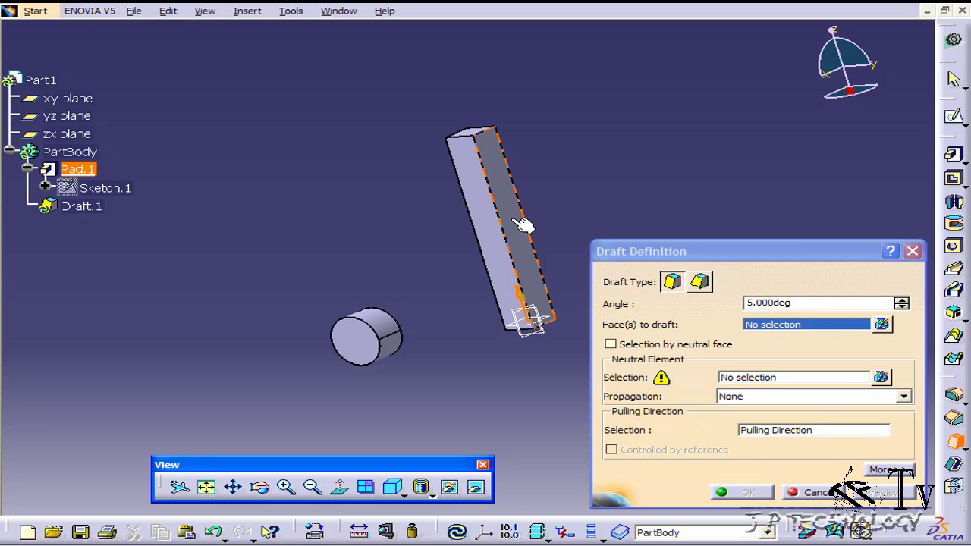
Choose the bar's side face to draft and its top face as the neutral element.
{"action": "left_click", "coordinate": [514, 221]}
{"action": "left_click", "coordinate": [736, 377]}
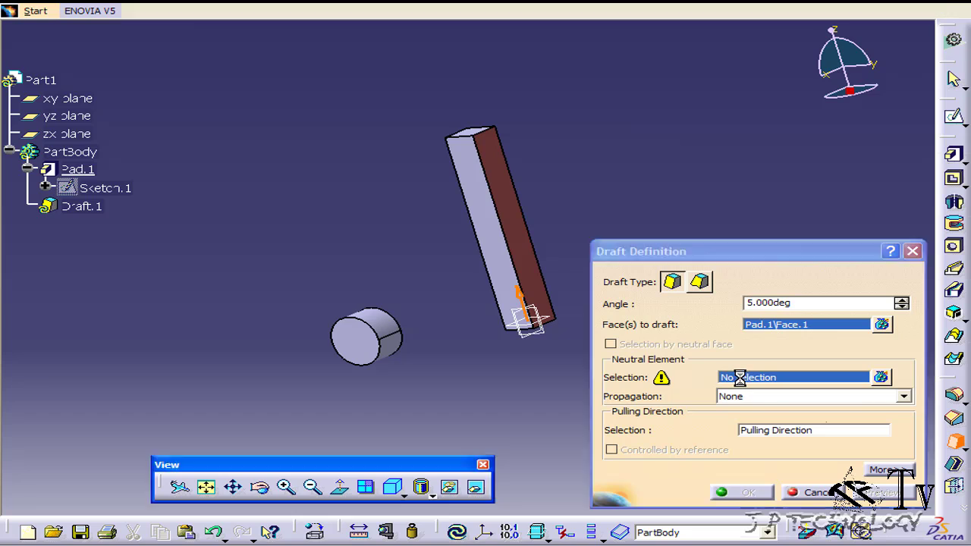
{"action": "middle_click_drag", "start_coordinate": [419, 163], "coordinate": [561, 228]}
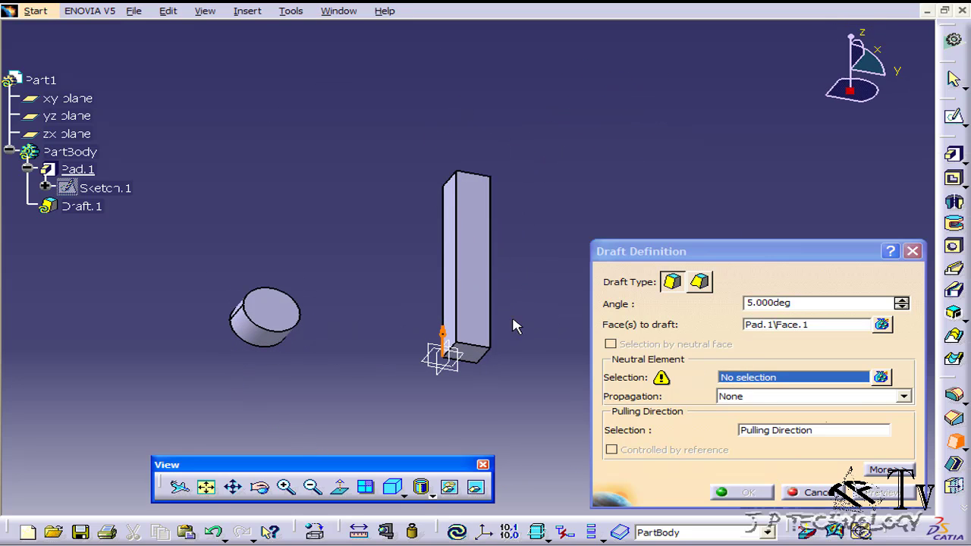
{"action": "middle_click_drag", "start_coordinate": [471, 181], "coordinate": [462, 232]}
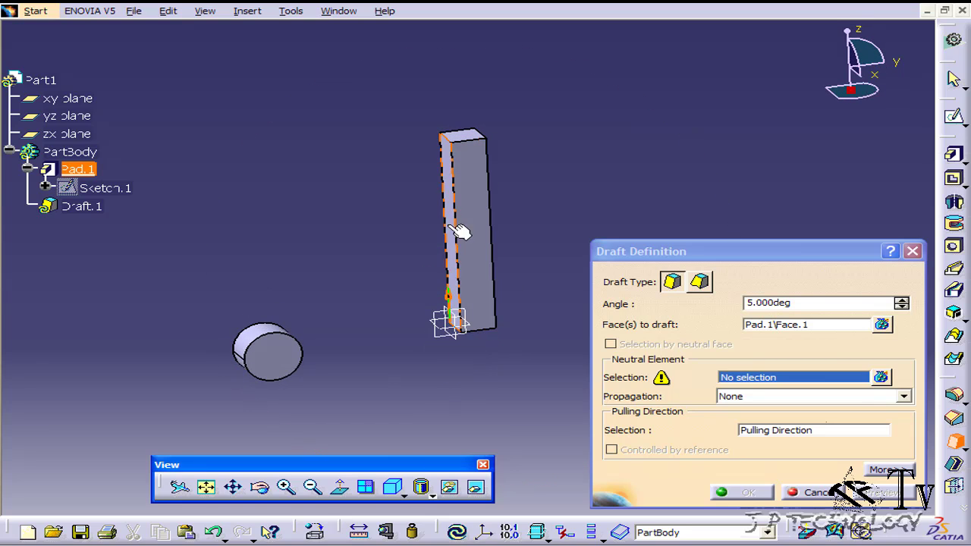
{"action": "left_click", "coordinate": [473, 141]}
Flip the pulling direction down and back up, then apply the 5° draft.
{"action": "middle_click_drag", "start_coordinate": [494, 236], "coordinate": [516, 241]}
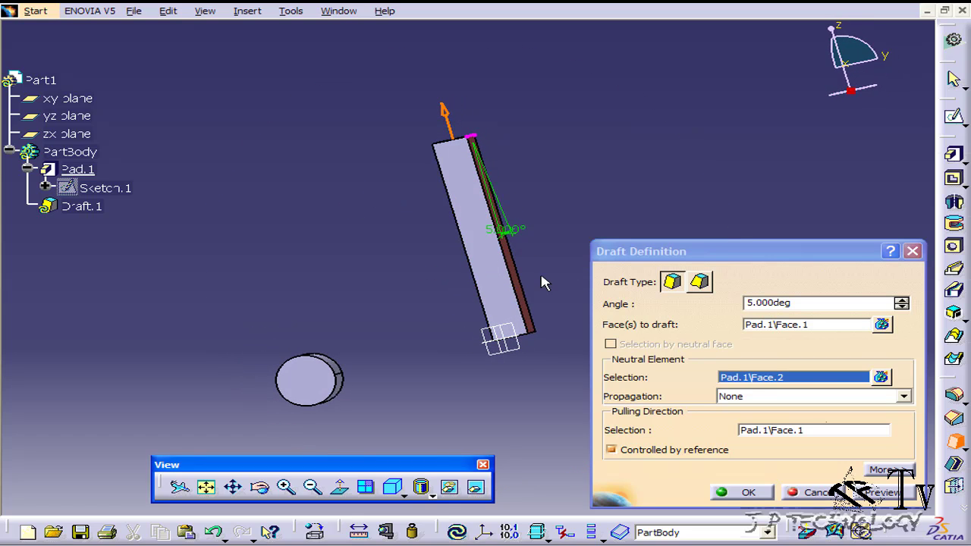
{"action": "left_click", "coordinate": [444, 114]}
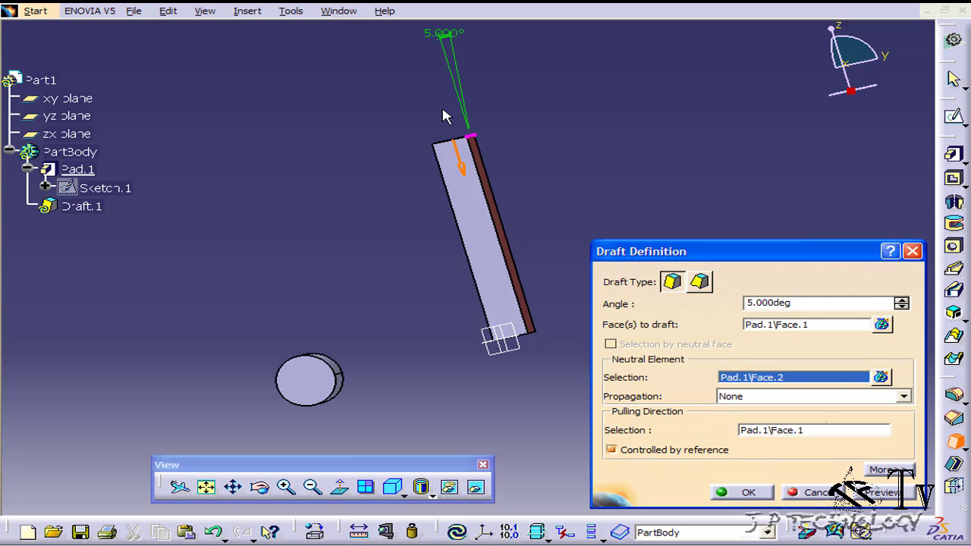
{"action": "left_click", "coordinate": [463, 173]}
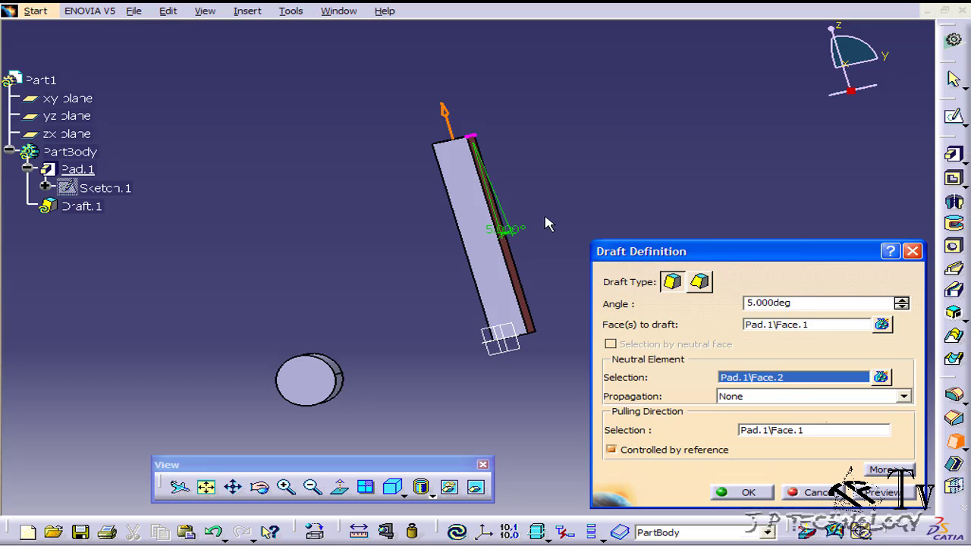
{"action": "left_click", "coordinate": [731, 493]}
{"action": "middle_click_drag", "start_coordinate": [641, 195], "coordinate": [318, 240]}
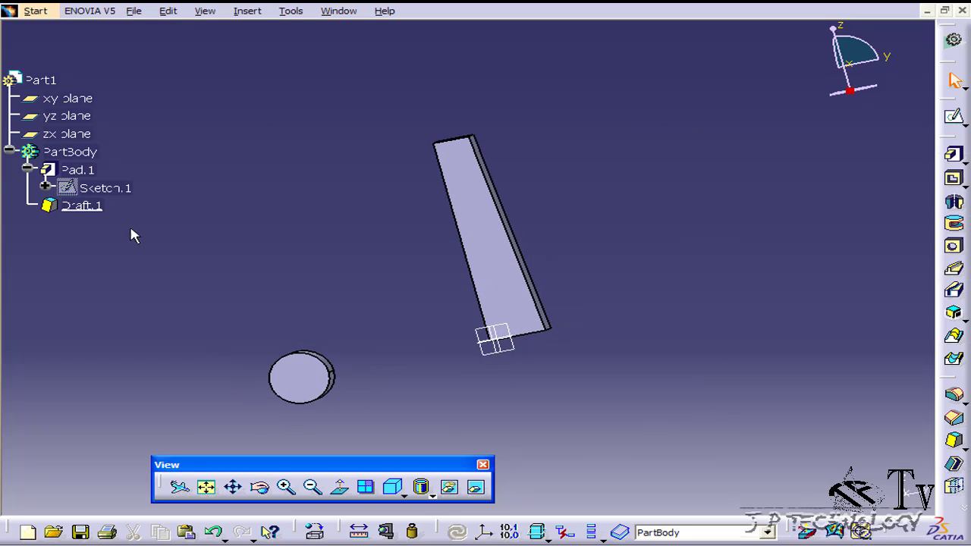
Change Draft.1's angle to 10°, then delete Draft.1 from the tree.
{"action": "double_click", "coordinate": [84, 207]}
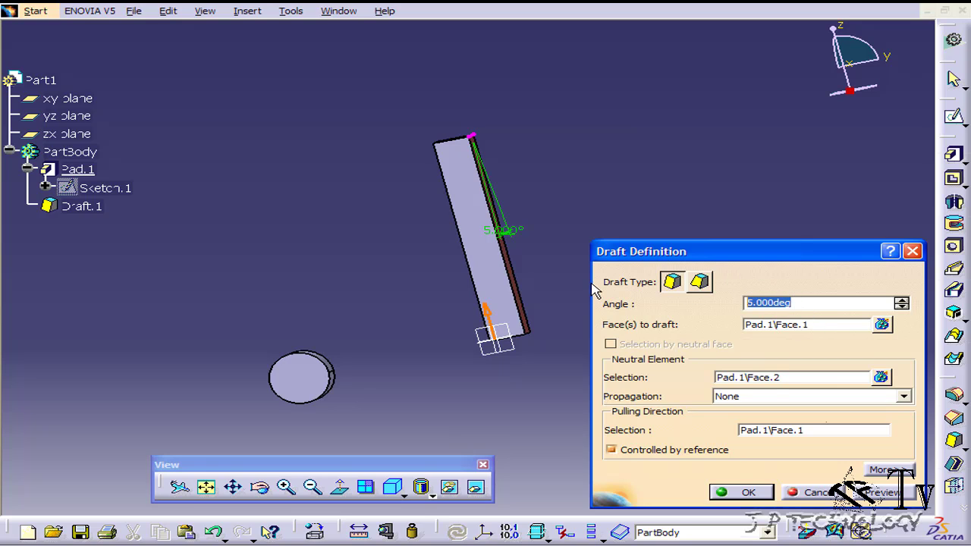
{"action": "type", "text": "10"}
{"action": "key", "text": "Return"}
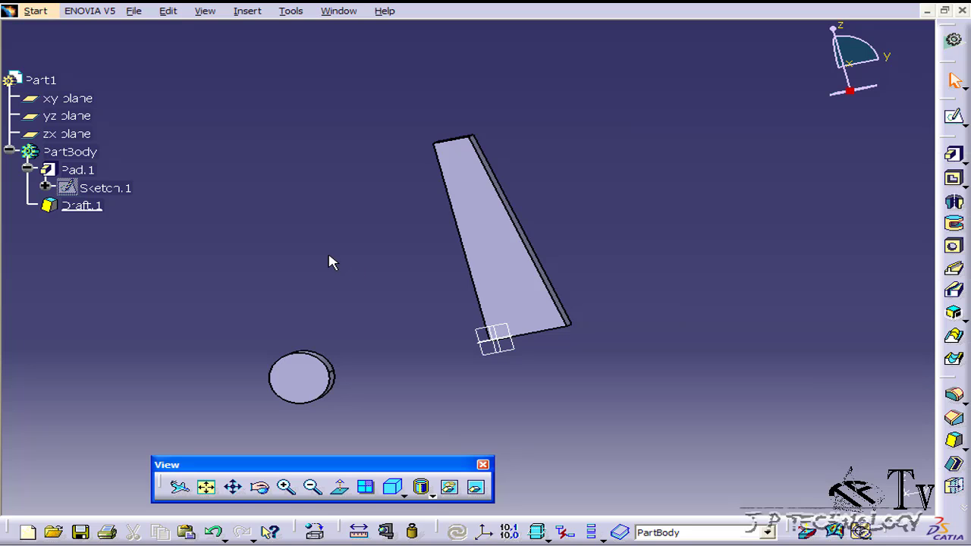
{"action": "left_click", "coordinate": [84, 206]}
{"action": "key", "text": "Delete"}
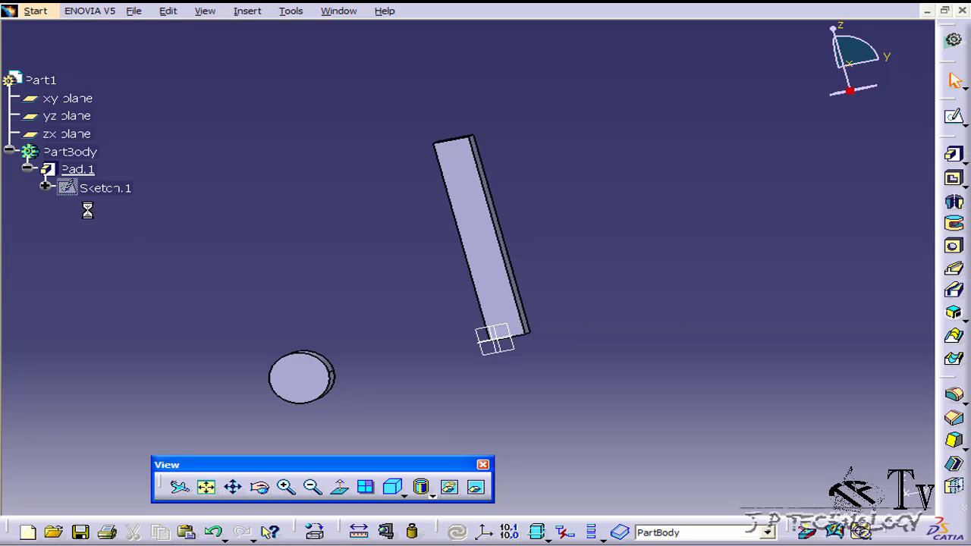
Start a 5° draft and select all four side faces of the square pad.
{"action": "middle_click_drag", "start_coordinate": [535, 226], "coordinate": [392, 321]}
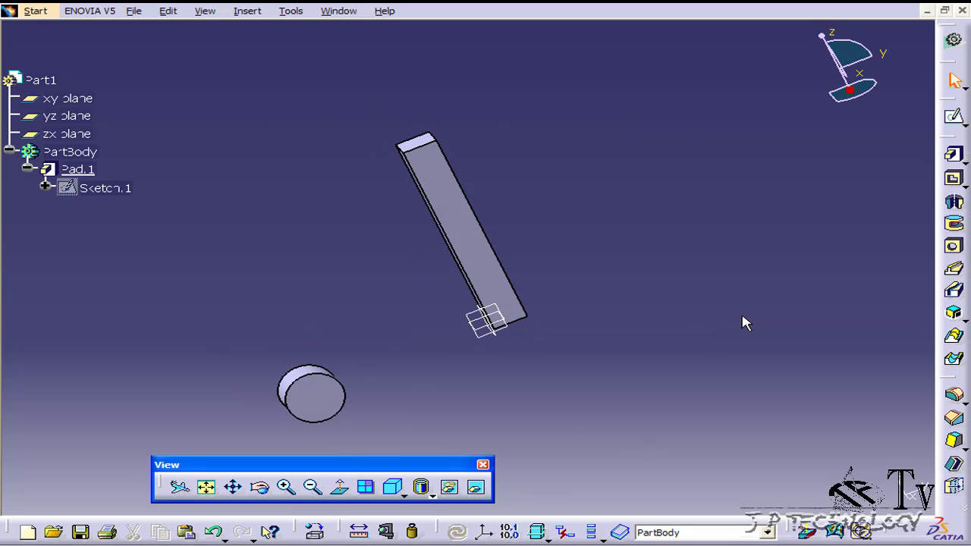
{"action": "left_click", "coordinate": [955, 444]}
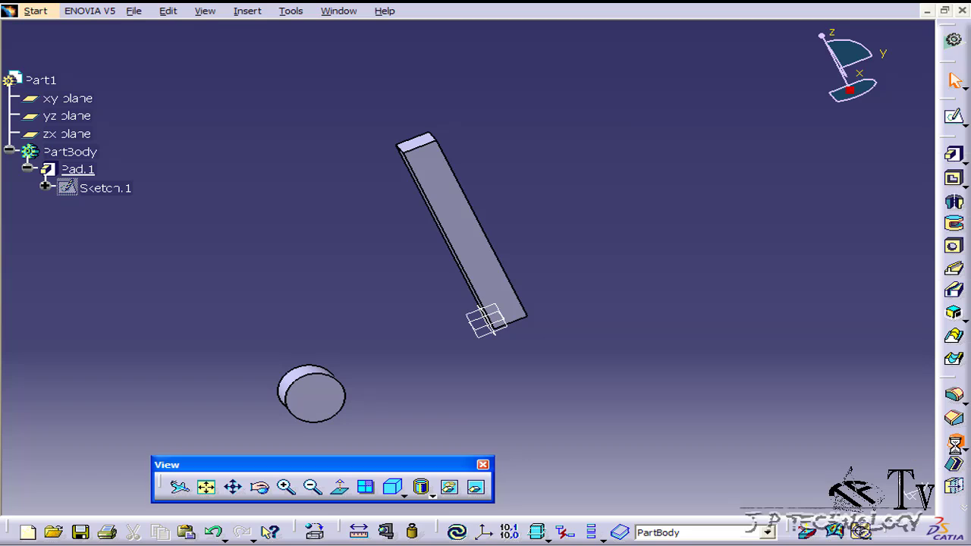
{"action": "type", "text": "5"}
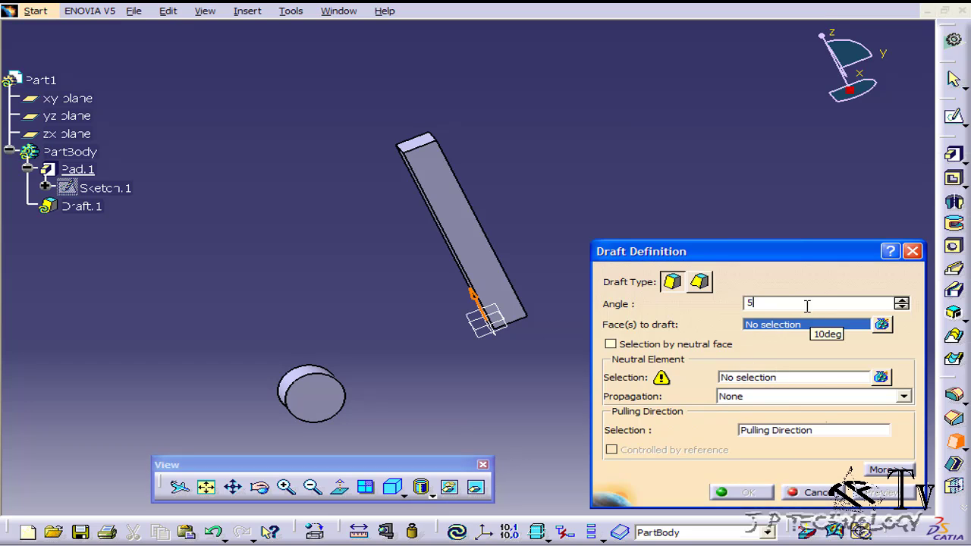
{"action": "left_click", "coordinate": [775, 327]}
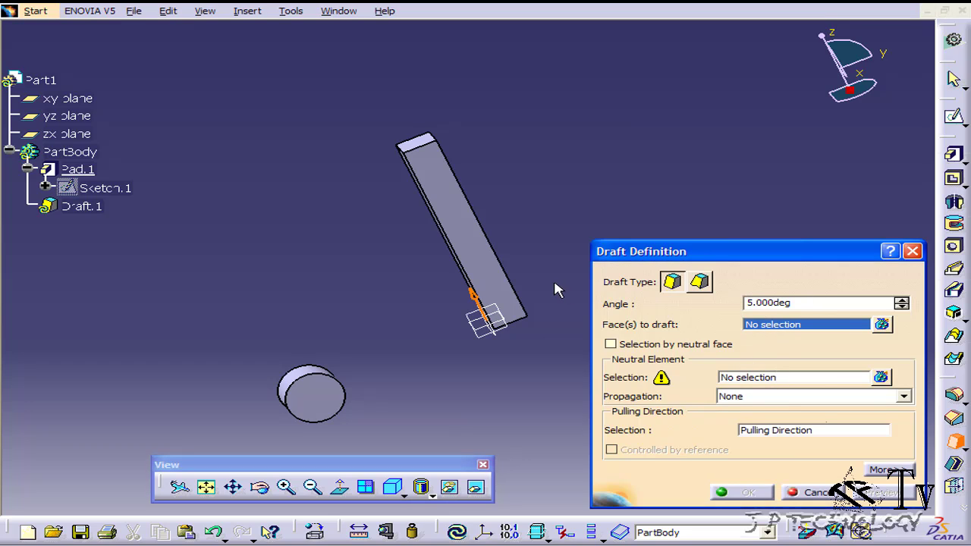
{"action": "left_click", "coordinate": [483, 231]}
{"action": "middle_click_drag", "start_coordinate": [461, 223], "coordinate": [630, 243]}
{"action": "left_click", "coordinate": [438, 227]}
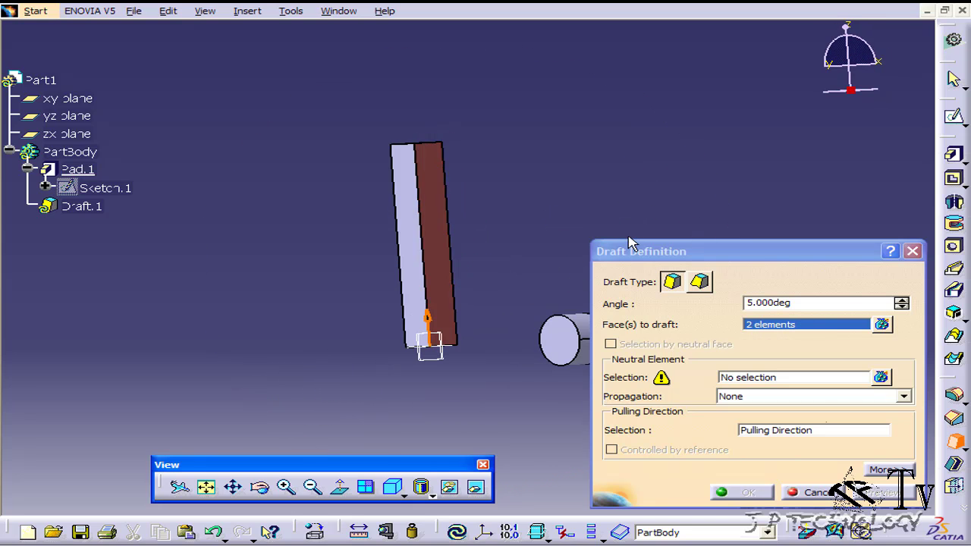
{"action": "left_click", "coordinate": [405, 219]}
{"action": "middle_click_drag", "start_coordinate": [405, 219], "coordinate": [629, 223]}
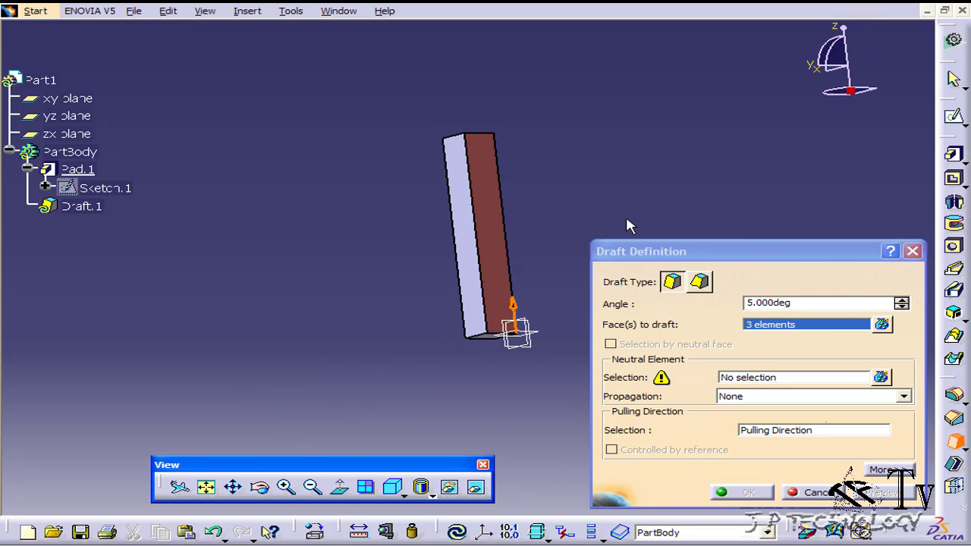
{"action": "left_click", "coordinate": [472, 210]}
{"action": "middle_click_drag", "start_coordinate": [512, 207], "coordinate": [717, 234]}
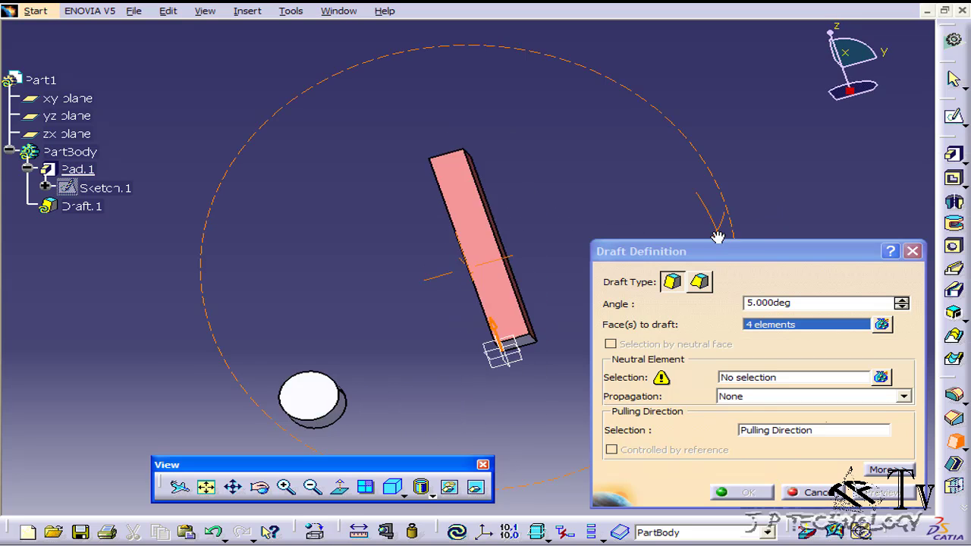
{"action": "middle_click_drag", "start_coordinate": [512, 214], "coordinate": [537, 353]}
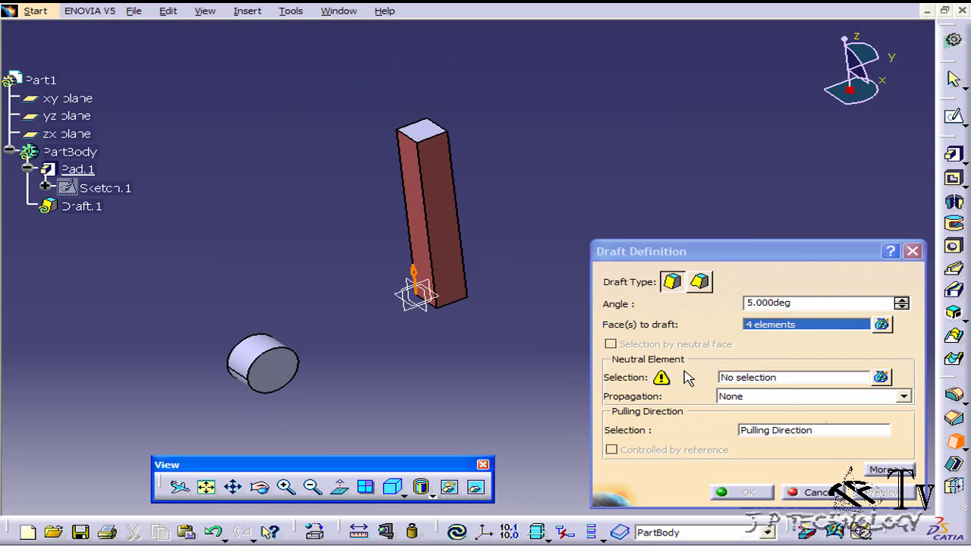
Set the pad's top face as neutral element and apply the four-face draft.
{"action": "left_click", "coordinate": [762, 379]}
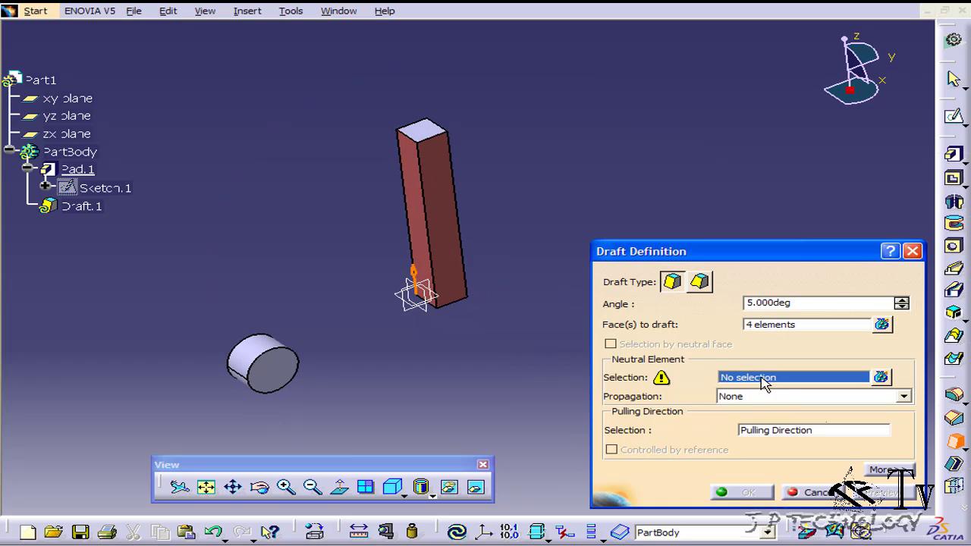
{"action": "left_click", "coordinate": [429, 135]}
{"action": "middle_click_drag", "start_coordinate": [489, 213], "coordinate": [453, 243]}
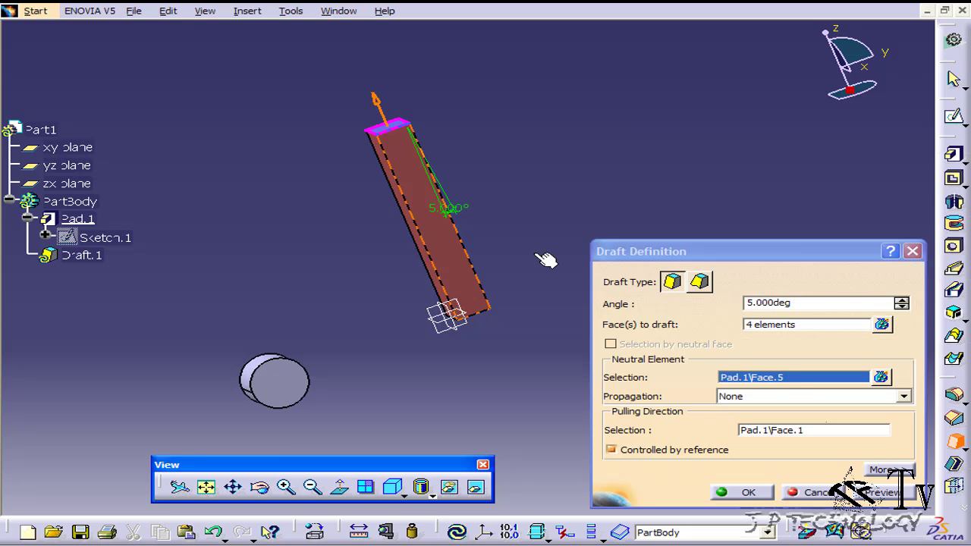
{"action": "left_click", "coordinate": [732, 492]}
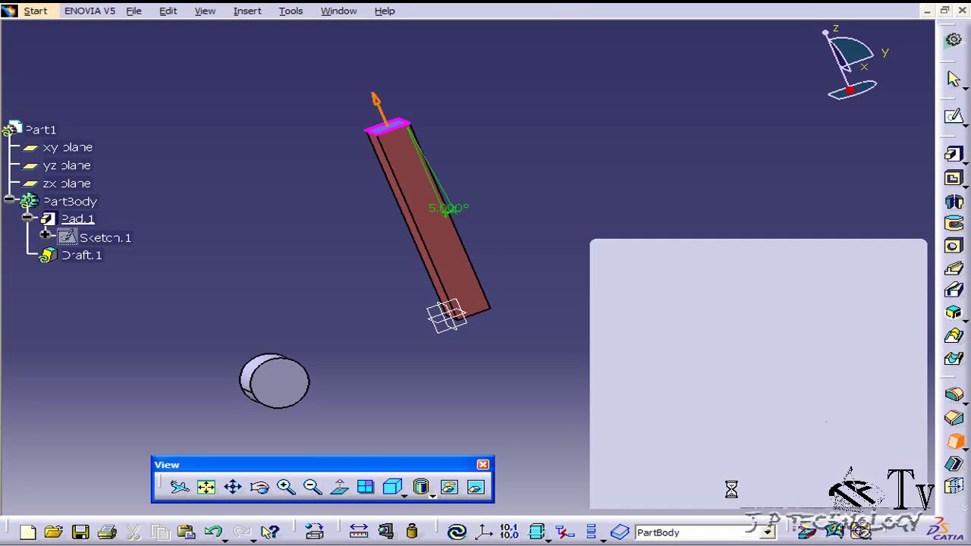
{"action": "middle_click_drag", "start_coordinate": [518, 392], "coordinate": [764, 293]}
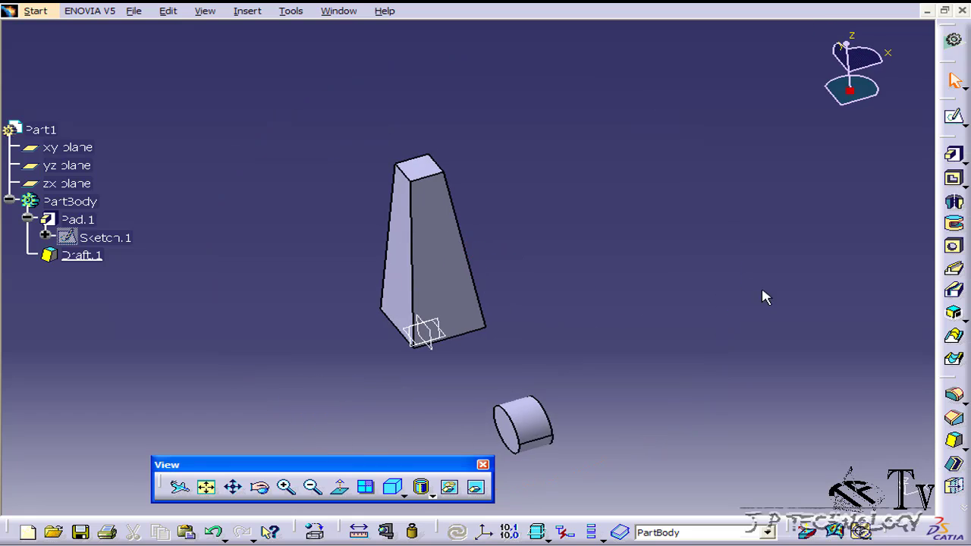
Edit Draft.1 to reverse its pulling direction and reapply it.
{"action": "middle_click_drag", "start_coordinate": [501, 369], "coordinate": [844, 326]}
{"action": "double_click", "coordinate": [98, 256]}
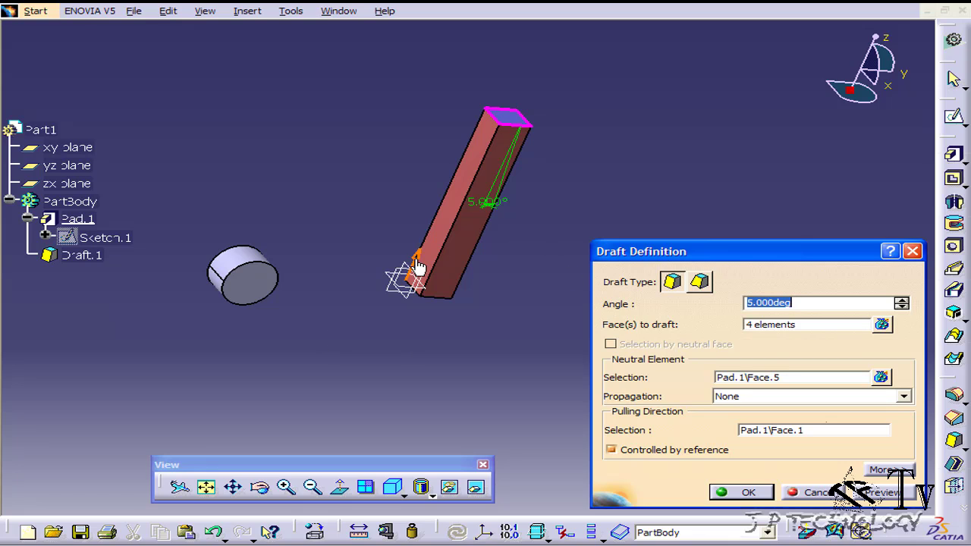
{"action": "left_click", "coordinate": [417, 264]}
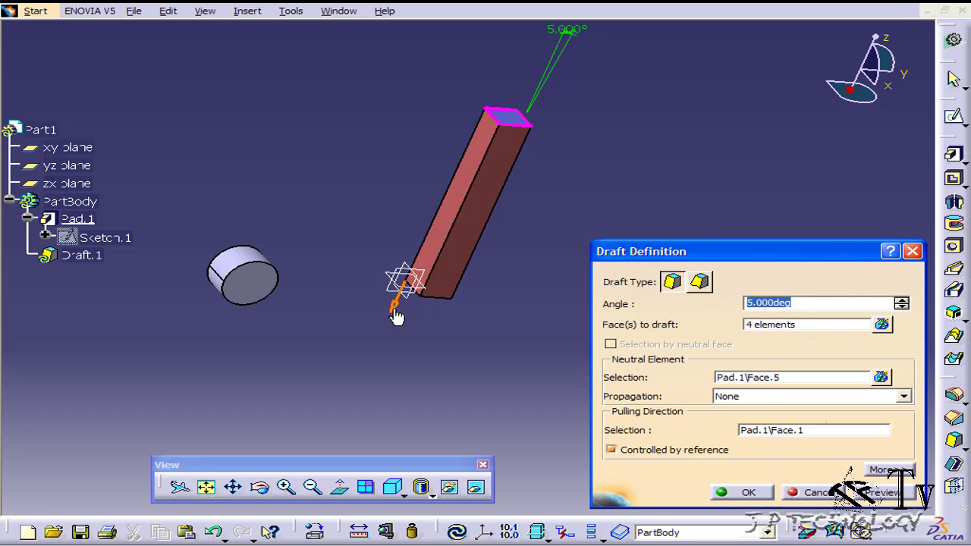
{"action": "left_click", "coordinate": [744, 493]}
Delete Draft.1 so only Pad.1 remains in the tree.
{"action": "middle_click_drag", "start_coordinate": [577, 264], "coordinate": [137, 281]}
{"action": "left_click", "coordinate": [72, 255]}
{"action": "key", "text": "Delete"}
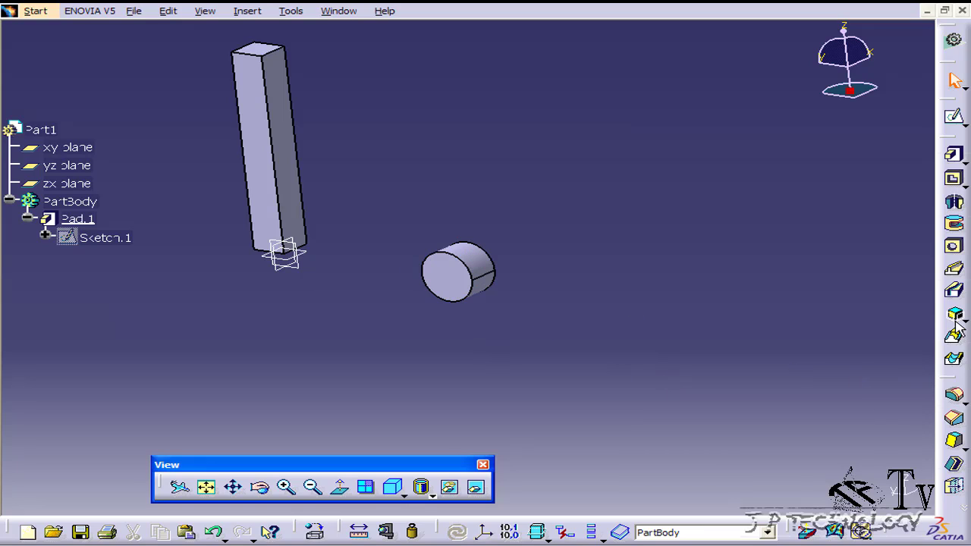
Cancel a stray chamfer and draft the cylinder's side face with propagation set to None.
{"action": "left_click", "coordinate": [955, 417]}
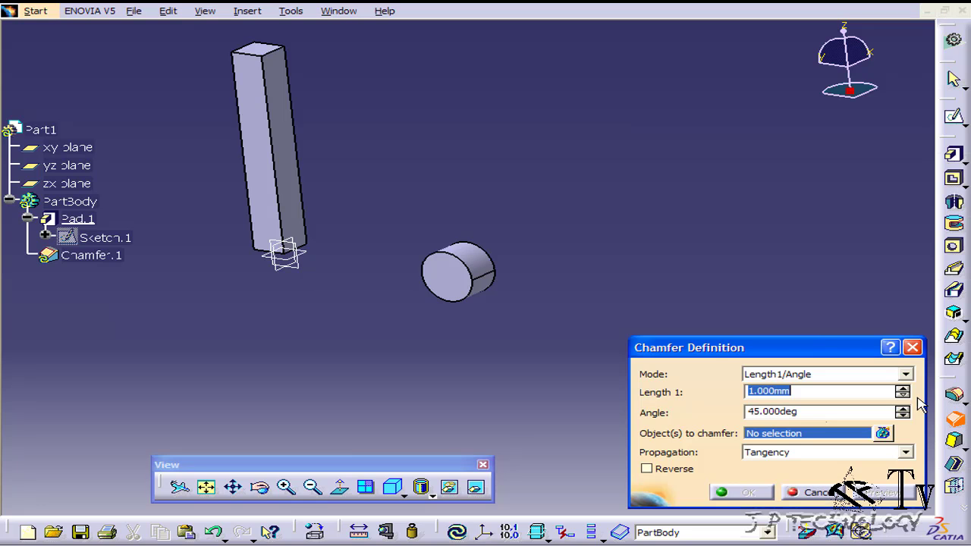
{"action": "left_click", "coordinate": [912, 346]}
{"action": "left_click", "coordinate": [954, 440]}
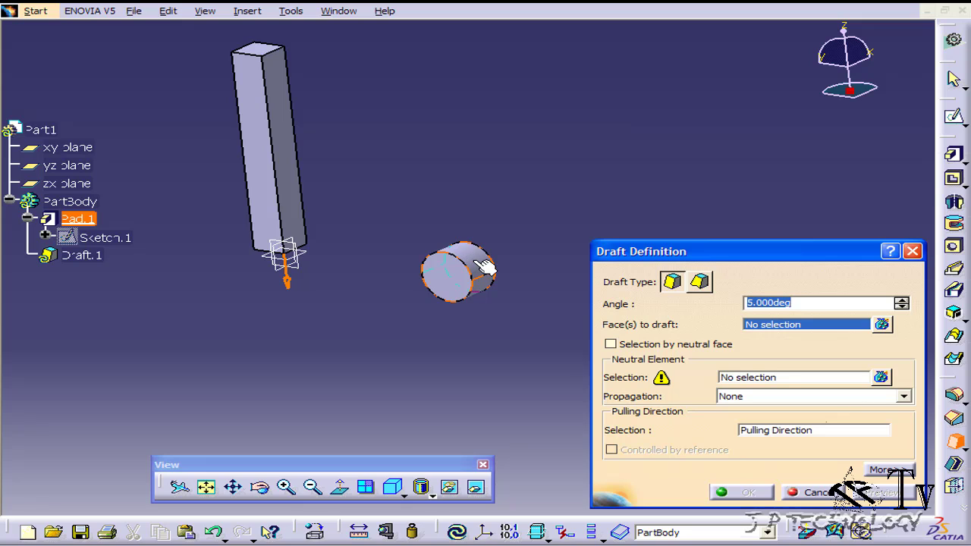
{"action": "left_click", "coordinate": [485, 268]}
{"action": "left_click", "coordinate": [748, 396]}
{"action": "left_click", "coordinate": [747, 407]}
Use the cylinder's front end face as neutral element and apply the 5° draft.
{"action": "left_click", "coordinate": [748, 377]}
{"action": "left_click", "coordinate": [452, 281]}
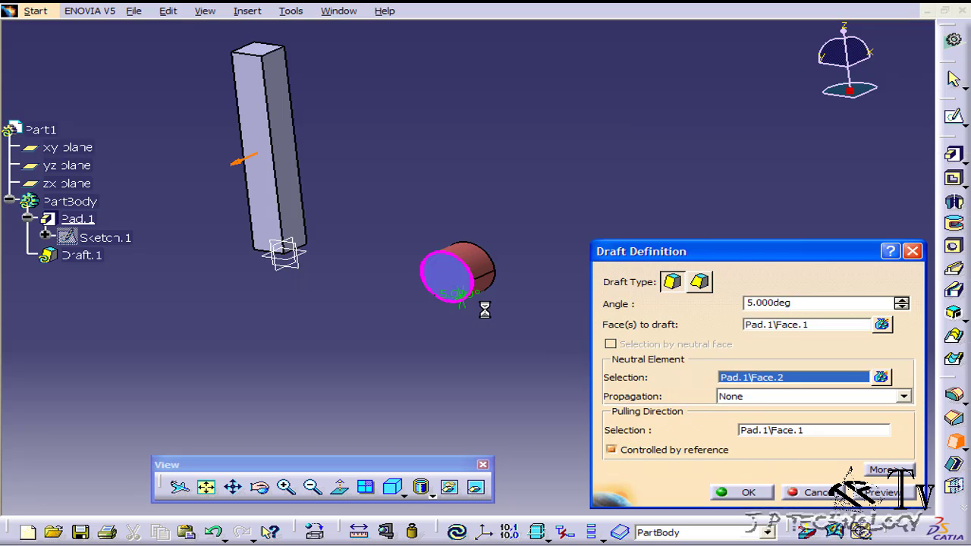
{"action": "middle_click_drag", "start_coordinate": [459, 354], "coordinate": [440, 306], "text": "ctrl"}
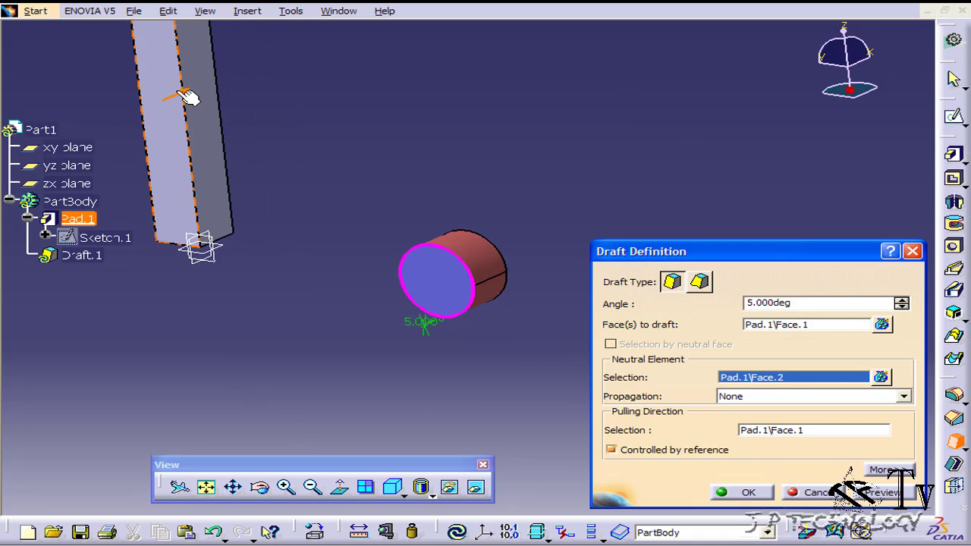
{"action": "left_click", "coordinate": [747, 493]}
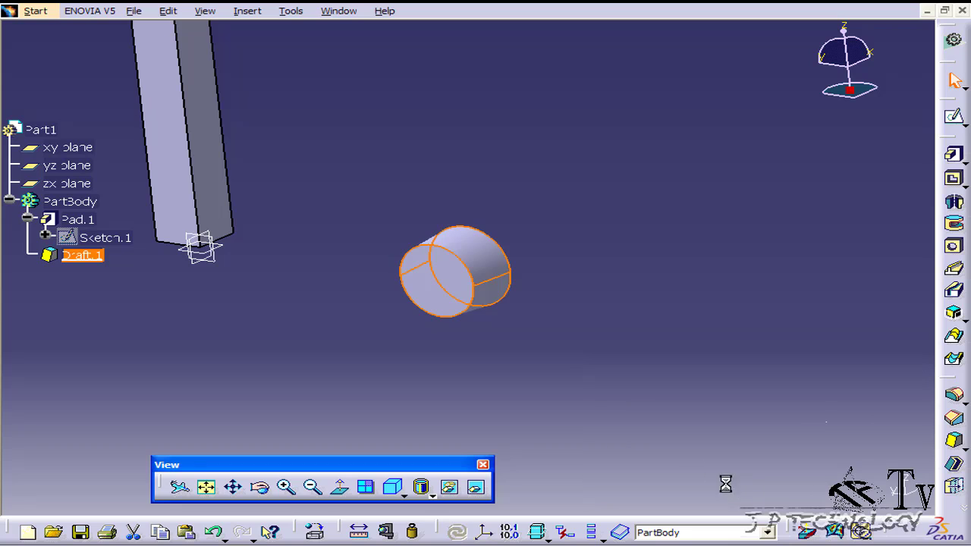
Change Draft.1's angle from 5° to 20°, turning the cylinder into a frustum.
{"action": "middle_click_drag", "start_coordinate": [358, 340], "coordinate": [314, 145]}
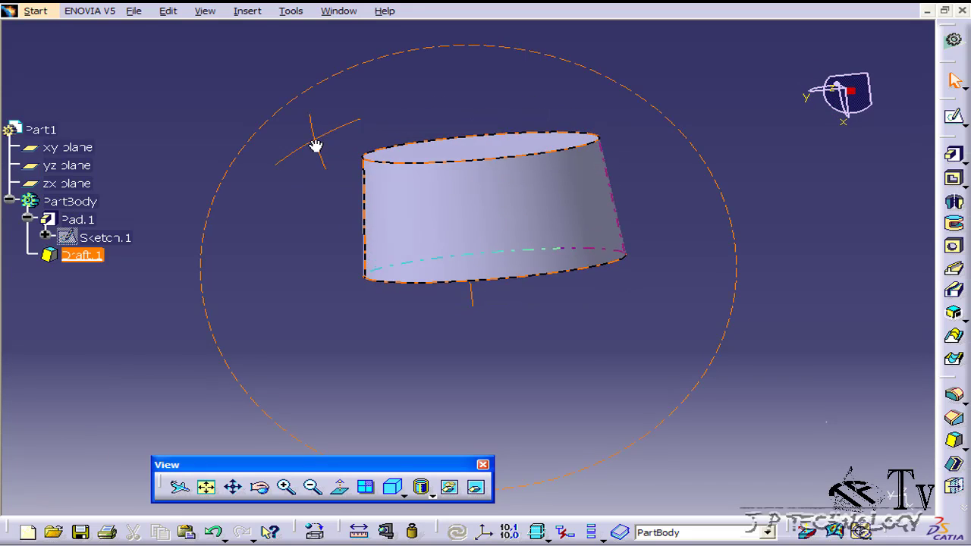
{"action": "double_click", "coordinate": [85, 257]}
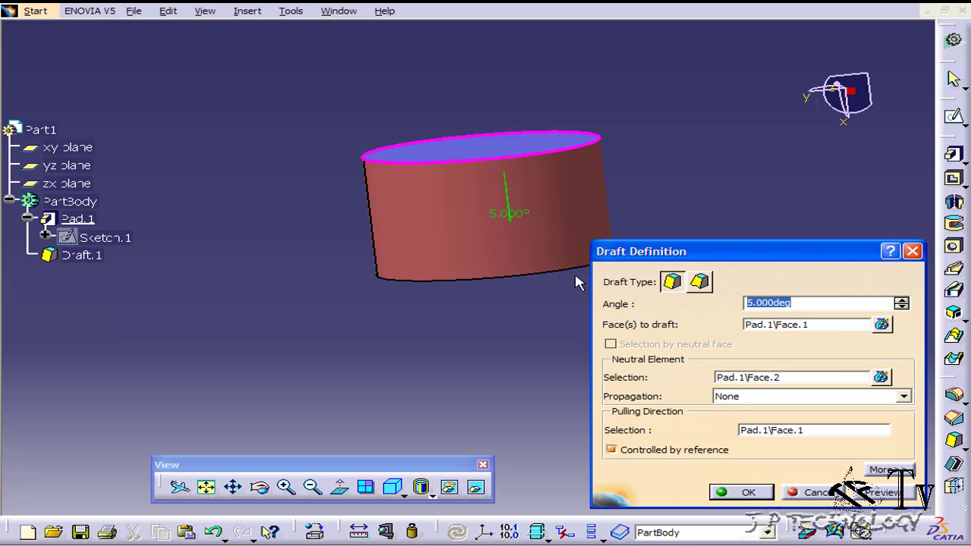
{"action": "type", "text": "20"}
{"action": "left_click", "coordinate": [759, 498]}
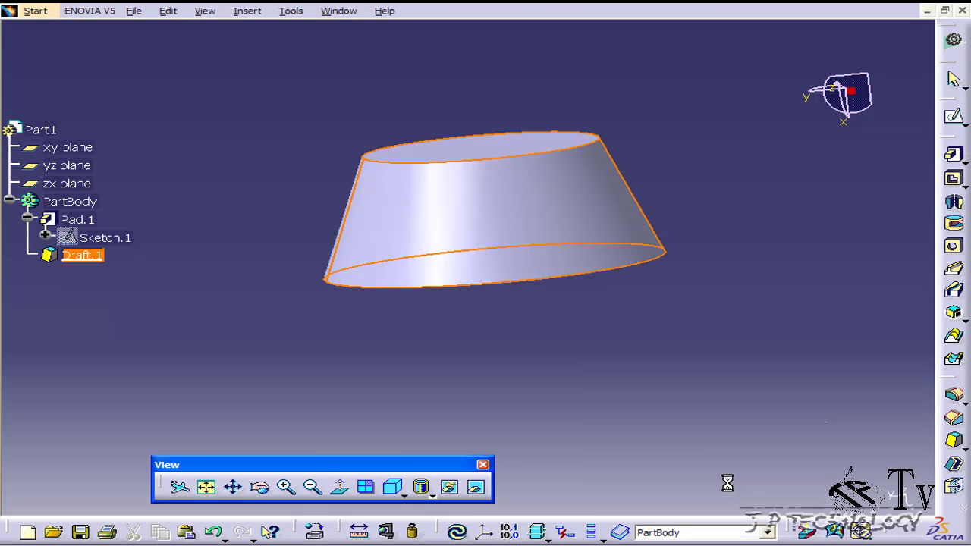